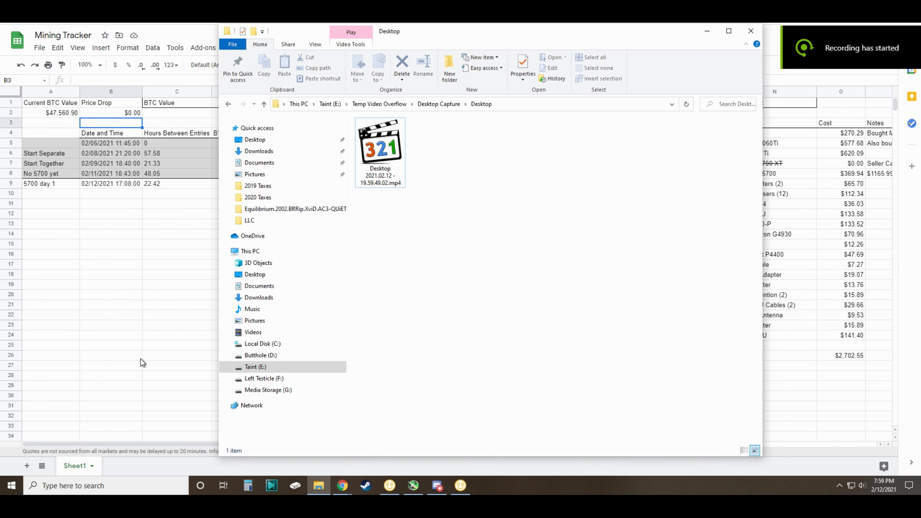
Step: Search Windows for the mouse settings and open the options for adjusting mouse and cursor size
{"action": "left_click", "coordinate": [113, 486]}
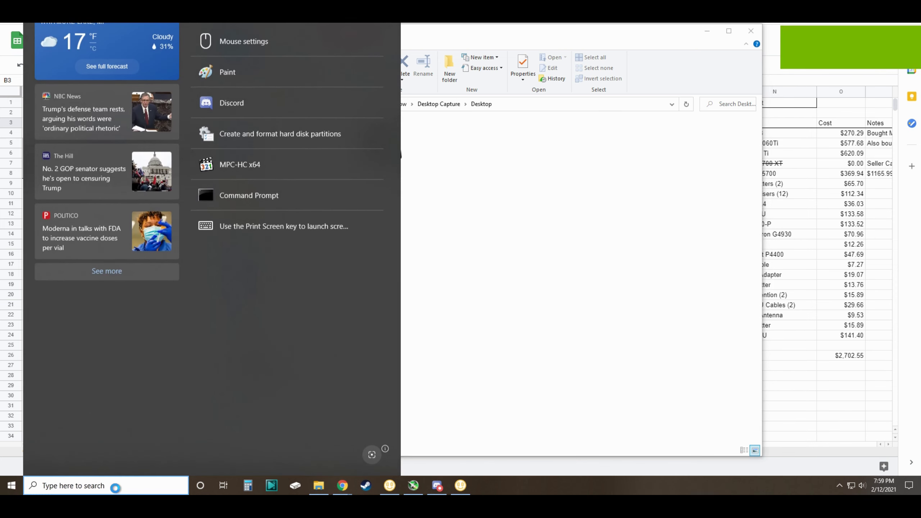
{"action": "type", "text": "mouse"}
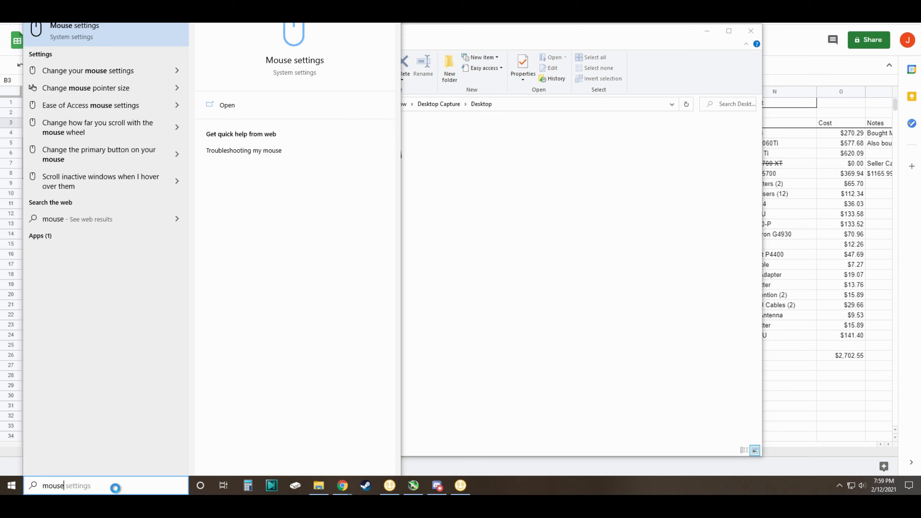
{"action": "type", "text": " setting"}
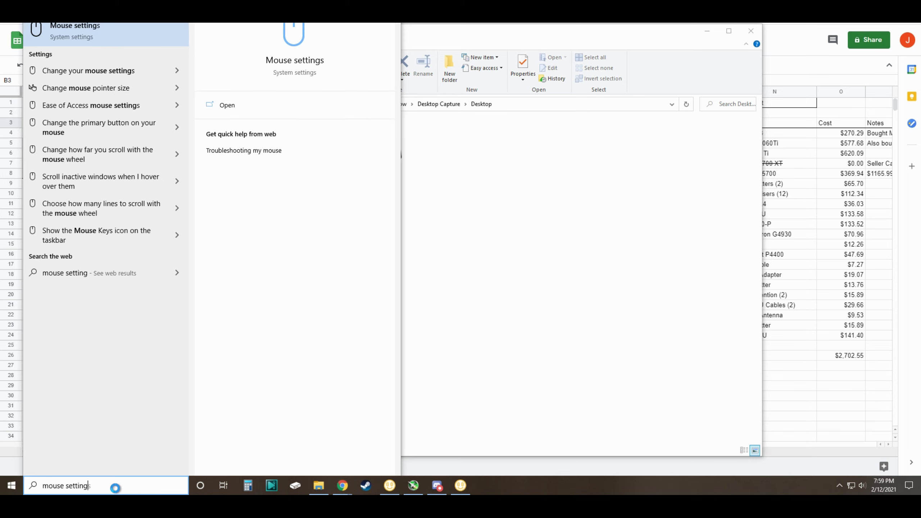
{"action": "left_click", "coordinate": [113, 72]}
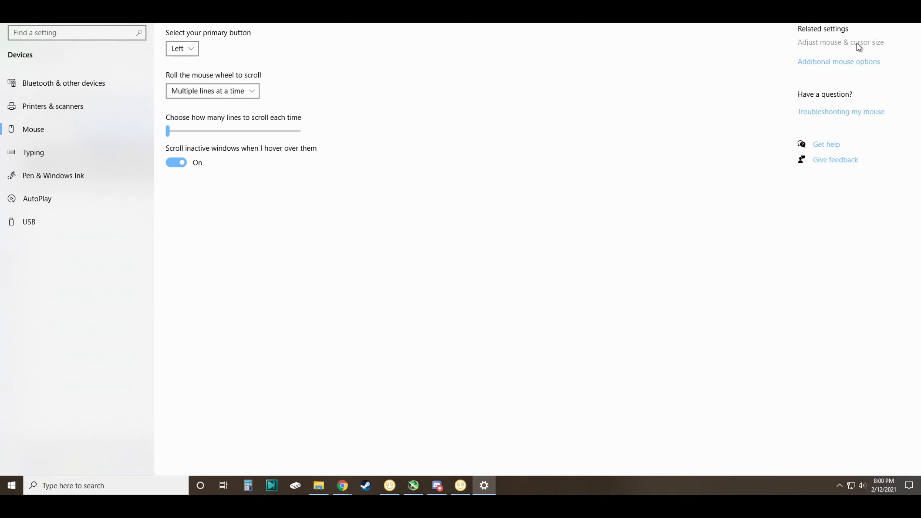
{"action": "left_click", "coordinate": [859, 43]}
Step: Set the pointer size to 5 with a custom pink pointer color, and close the Desktop folder window
{"action": "left_click_drag", "start_coordinate": [186, 104], "coordinate": [221, 106]}
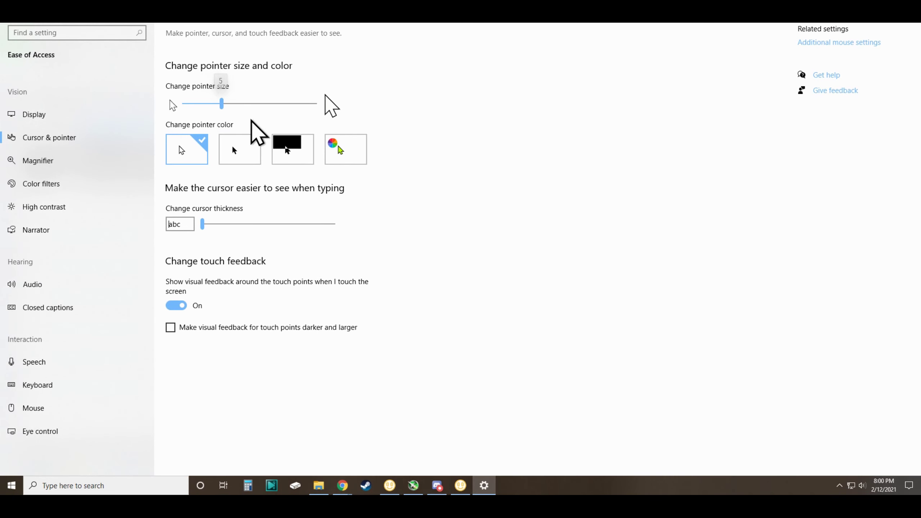
{"action": "left_click", "coordinate": [350, 157]}
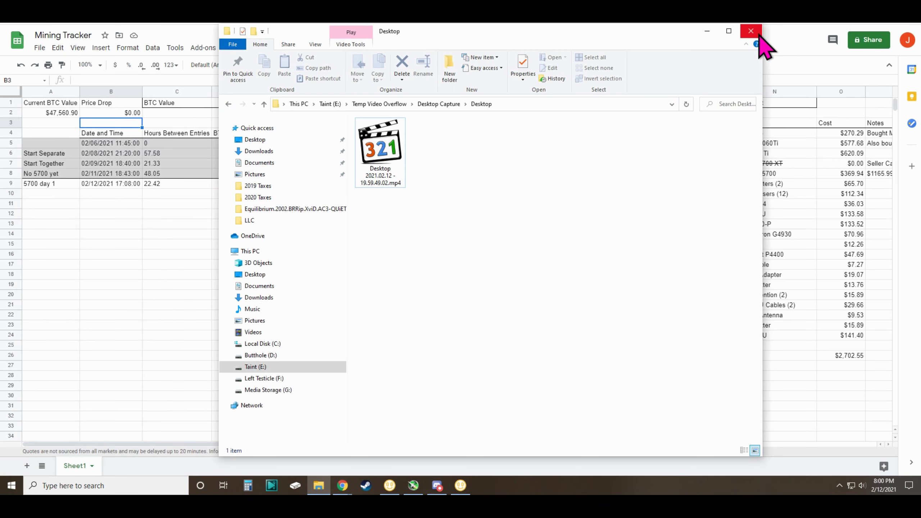
{"action": "left_click", "coordinate": [758, 34]}
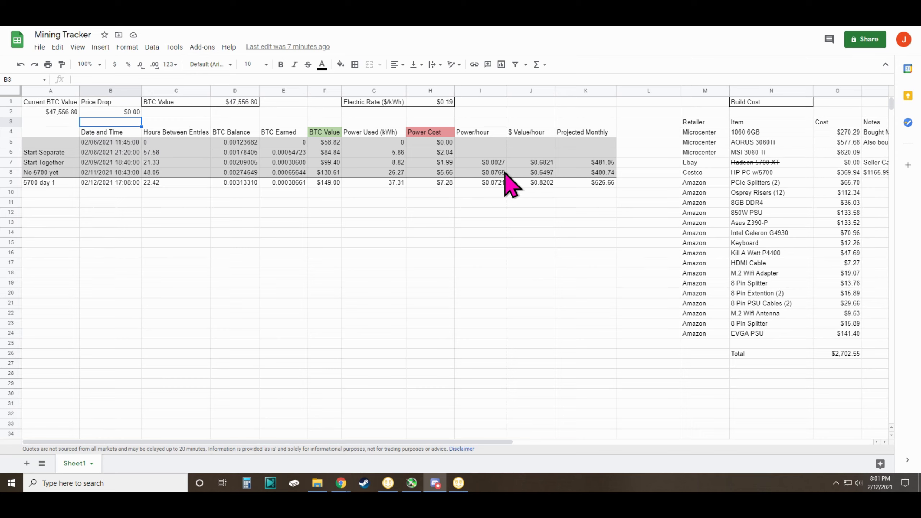
Step: Display the electric rate in H1 with three decimal places and the Power Cost values in H5:H9 with two
{"action": "left_click", "coordinate": [437, 102]}
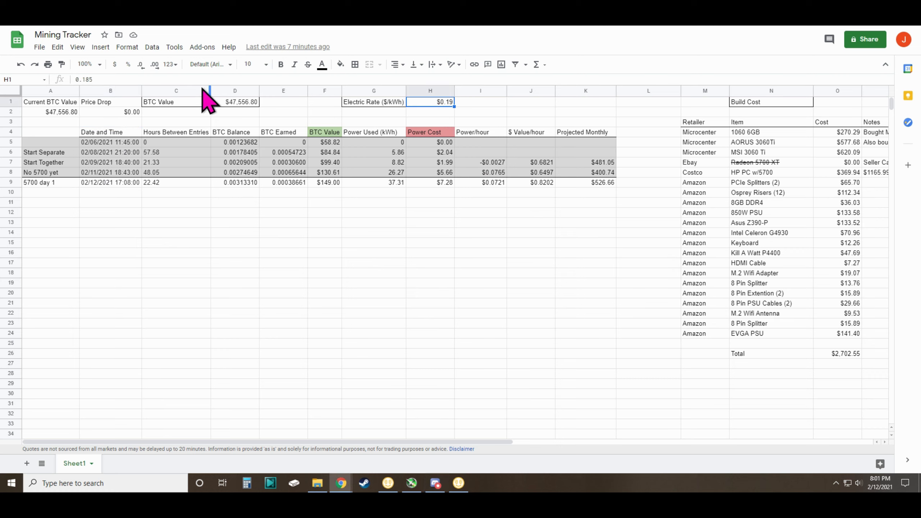
{"action": "left_click", "coordinate": [155, 66]}
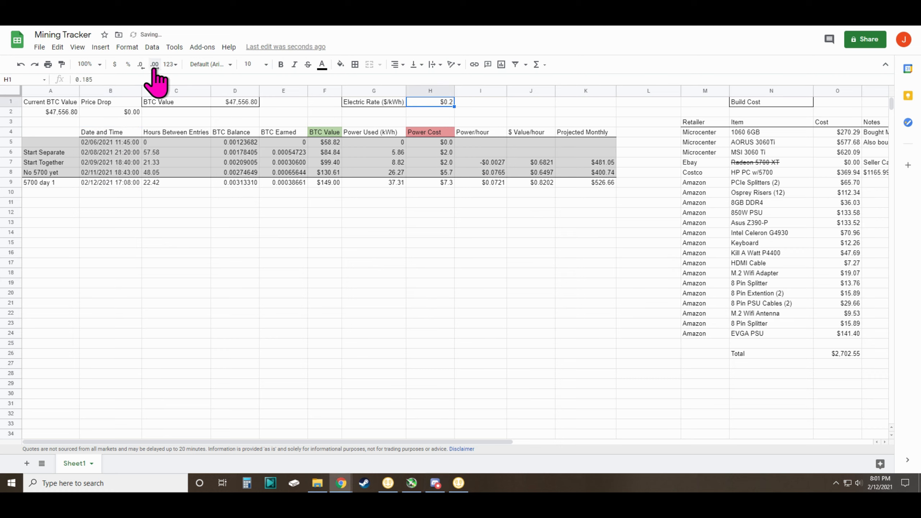
{"action": "left_click", "coordinate": [433, 232]}
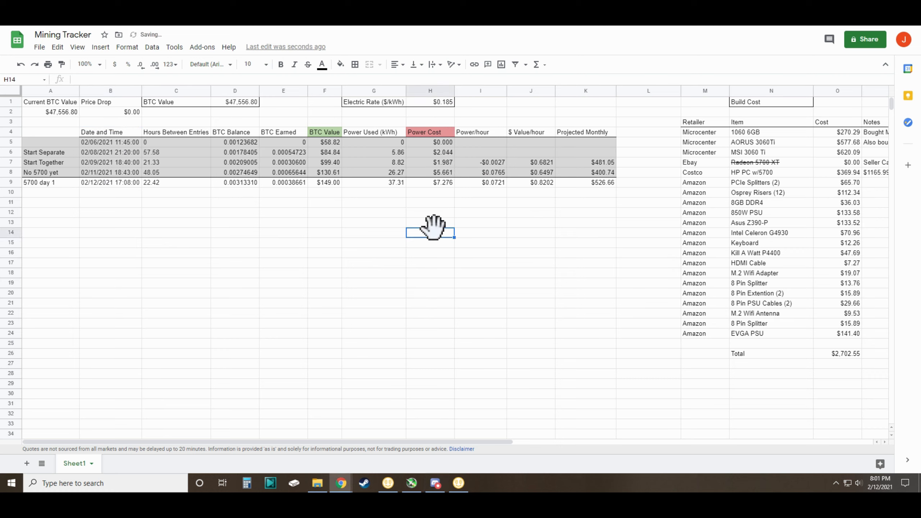
{"action": "left_click_drag", "start_coordinate": [431, 142], "coordinate": [430, 185]}
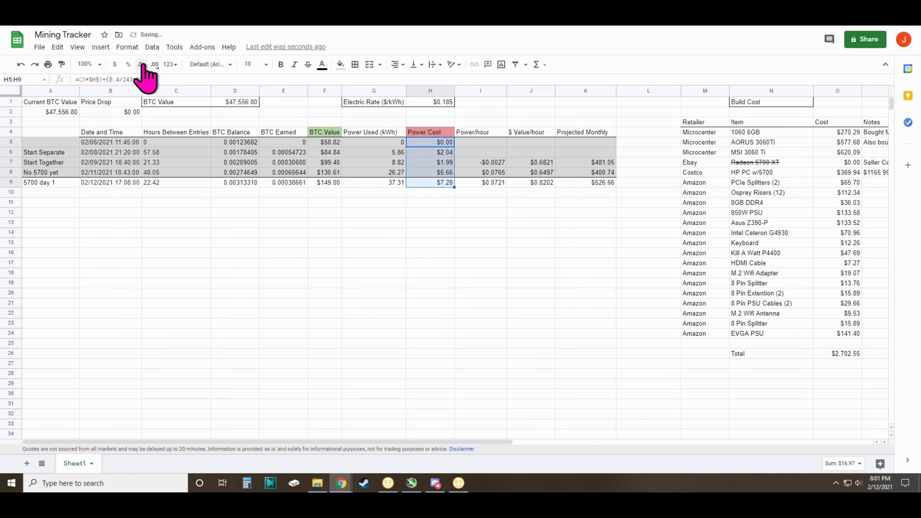
{"action": "left_click", "coordinate": [329, 213]}
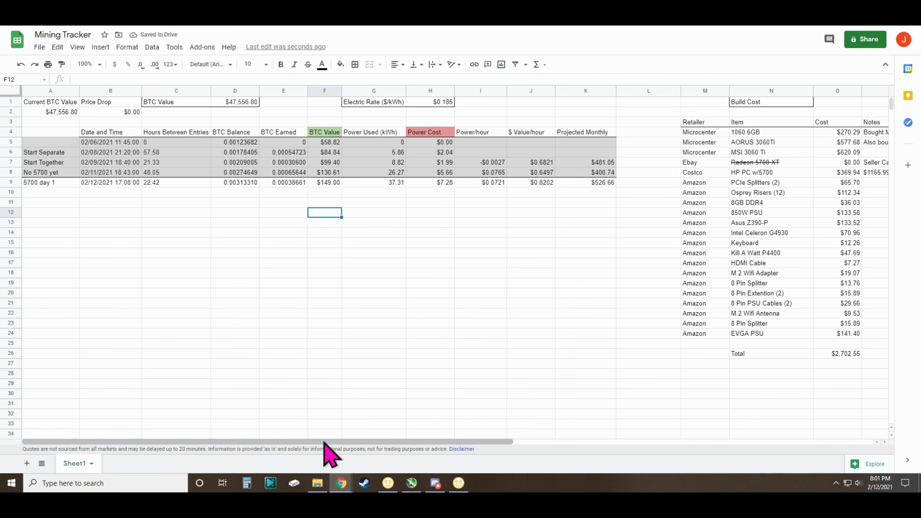
Step: Review the build cost table, then examine the cells for current BTC value, price drop and adjusted BTC value
{"action": "left_click_drag", "start_coordinate": [324, 442], "coordinate": [540, 442]}
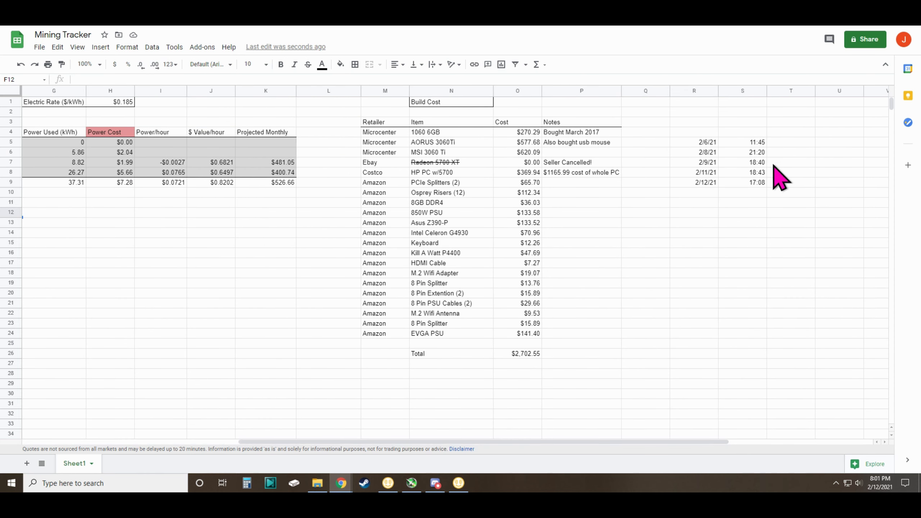
{"action": "left_click", "coordinate": [588, 435]}
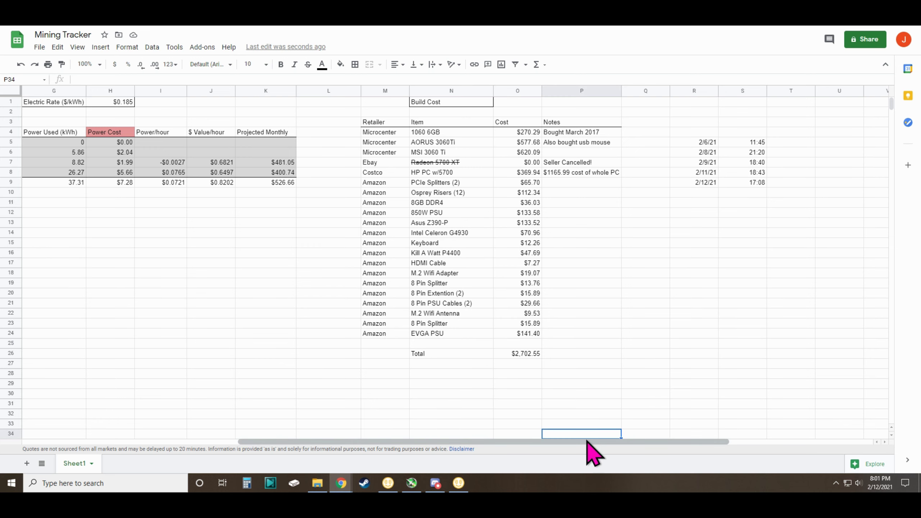
{"action": "left_click_drag", "start_coordinate": [578, 442], "coordinate": [317, 442]}
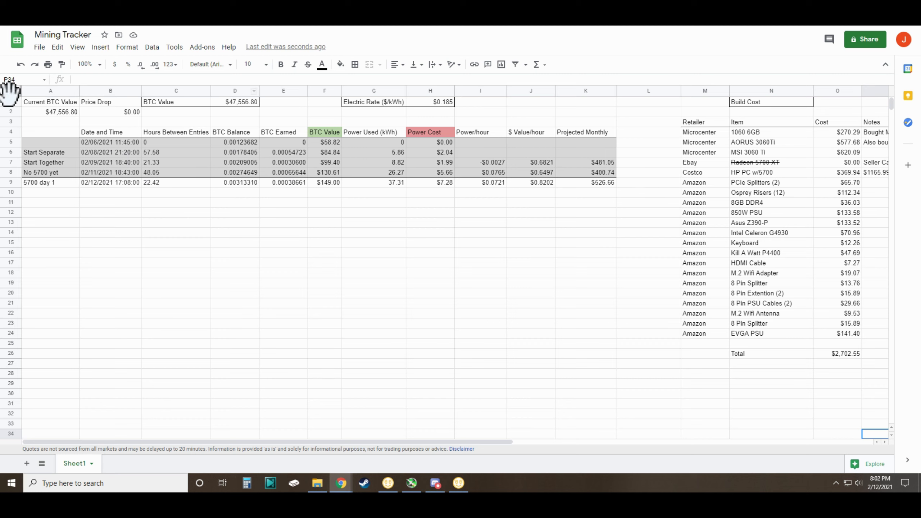
{"action": "left_click", "coordinate": [54, 113]}
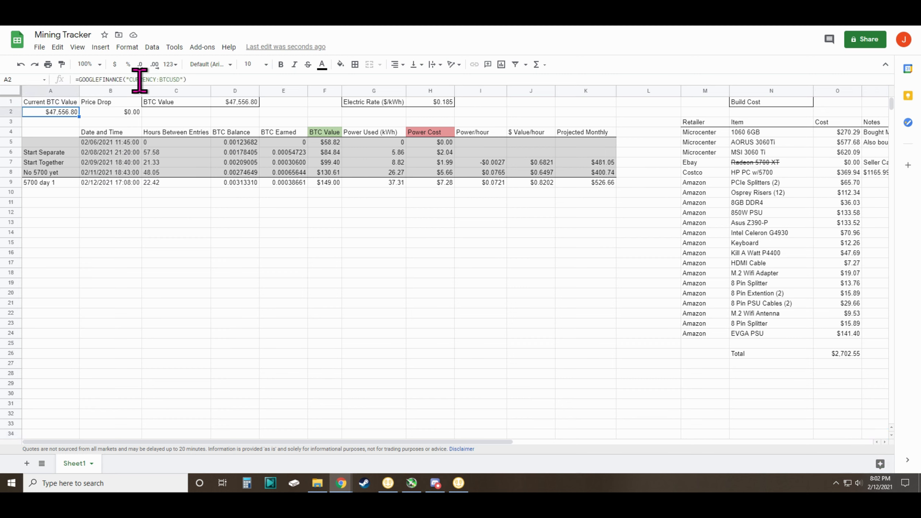
{"action": "left_click_drag", "start_coordinate": [185, 80], "coordinate": [73, 80]}
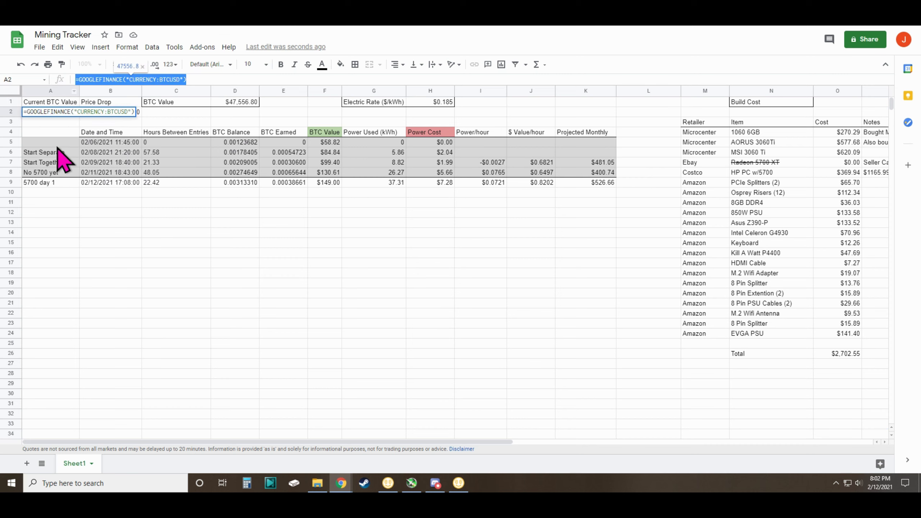
{"action": "left_click", "coordinate": [152, 113]}
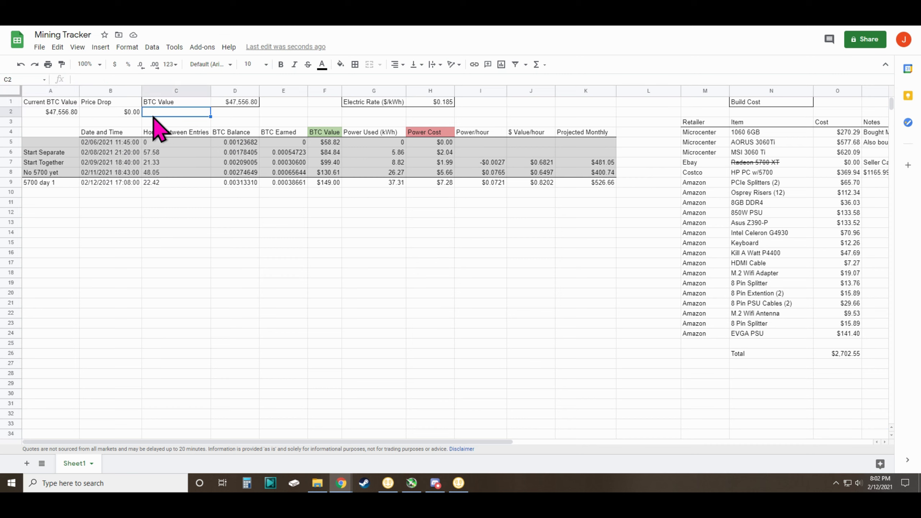
{"action": "left_click", "coordinate": [107, 115]}
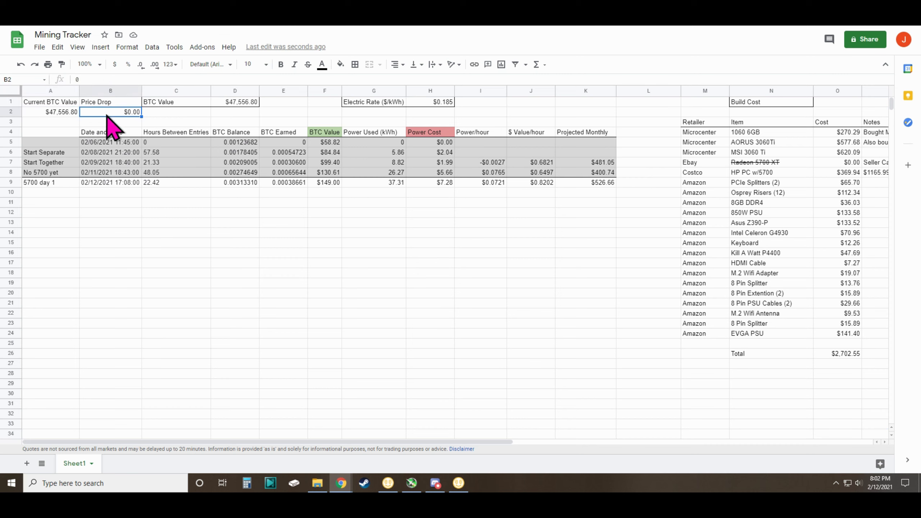
{"action": "left_click", "coordinate": [249, 102]}
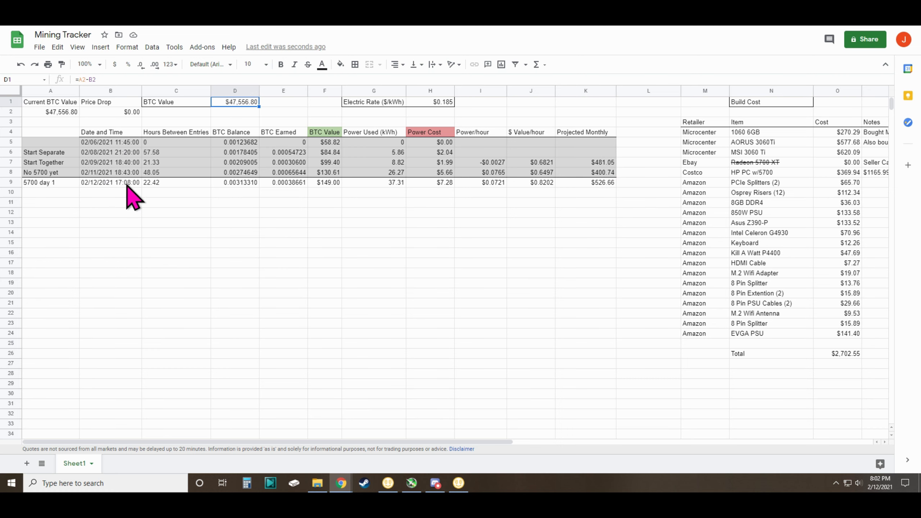
Step: Examine the 5700 day 1 row's BTC balance and its formulas for power cost, power per hour, value per hour and projected monthly earnings
{"action": "left_click", "coordinate": [240, 183]}
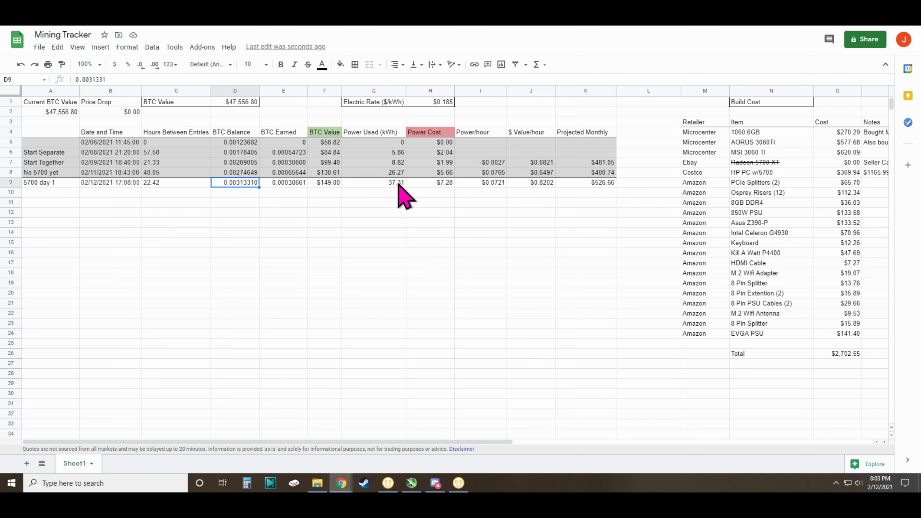
{"action": "left_click", "coordinate": [435, 183]}
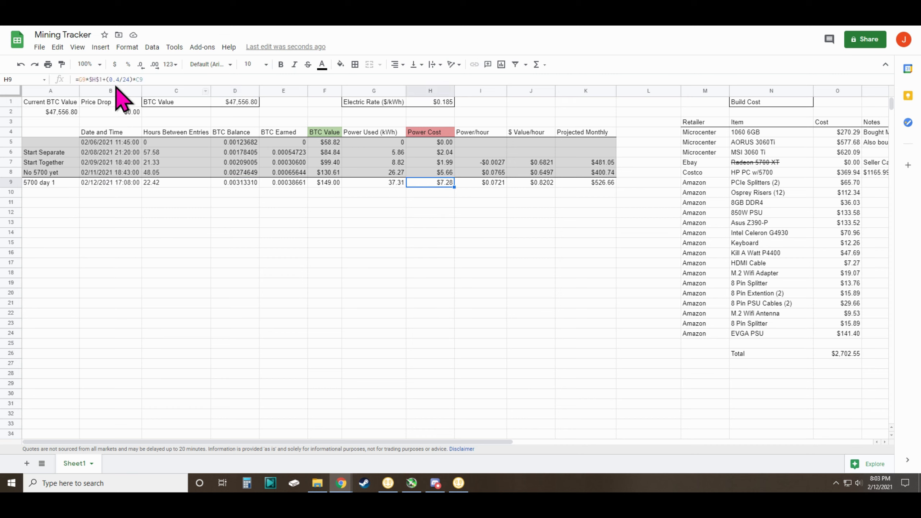
{"action": "left_click_drag", "start_coordinate": [108, 79], "coordinate": [144, 79]}
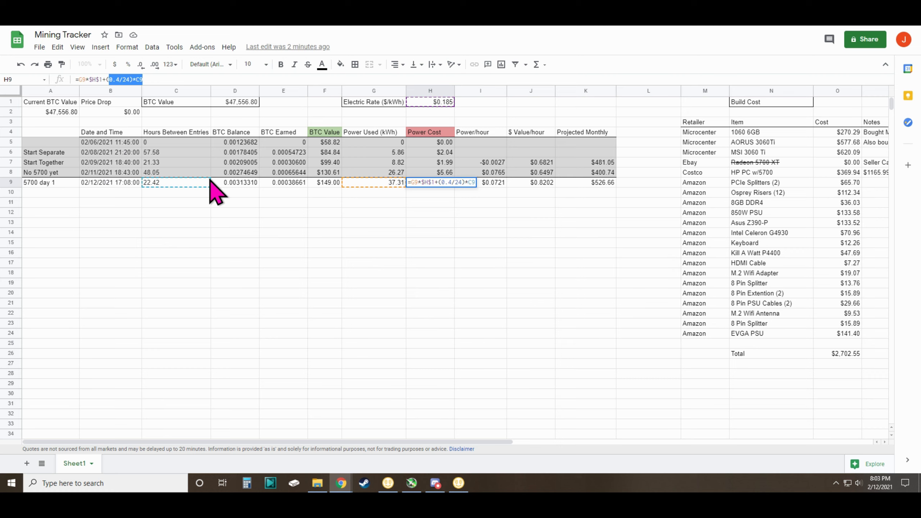
{"action": "left_click", "coordinate": [375, 235]}
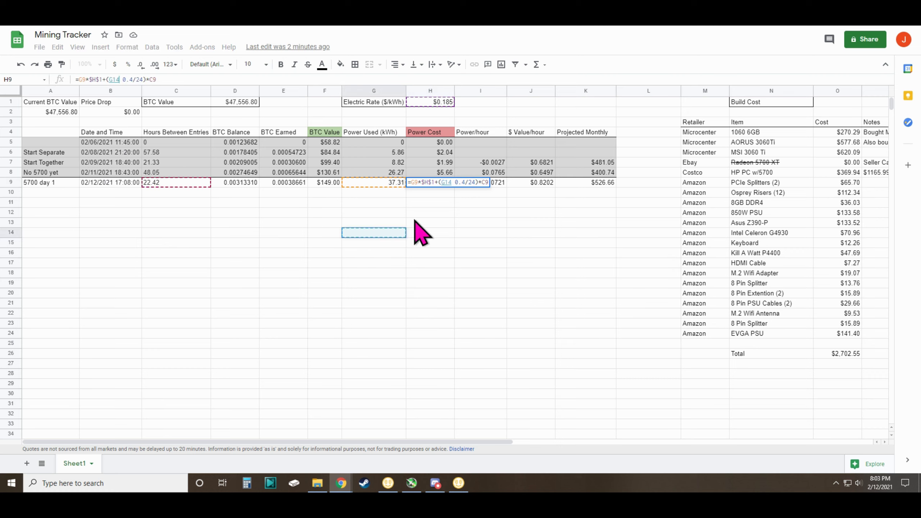
{"action": "key", "text": "Escape"}
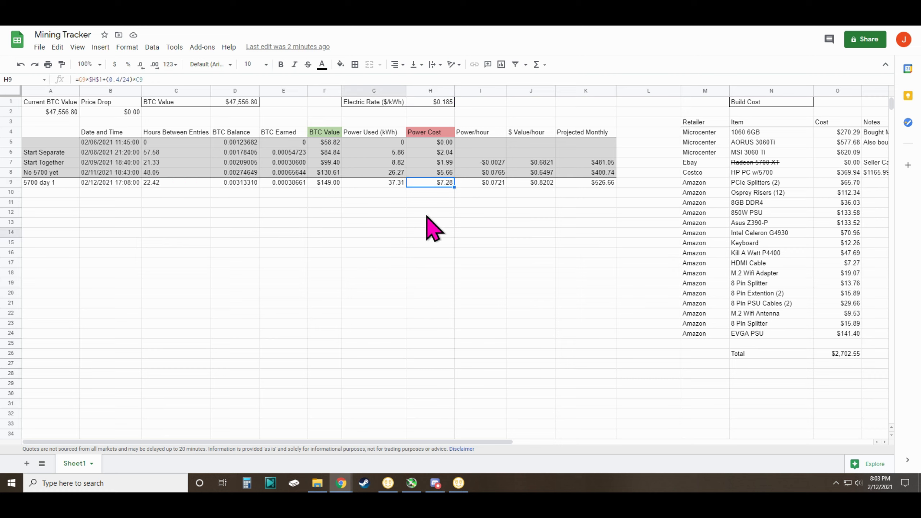
{"action": "left_click", "coordinate": [498, 185]}
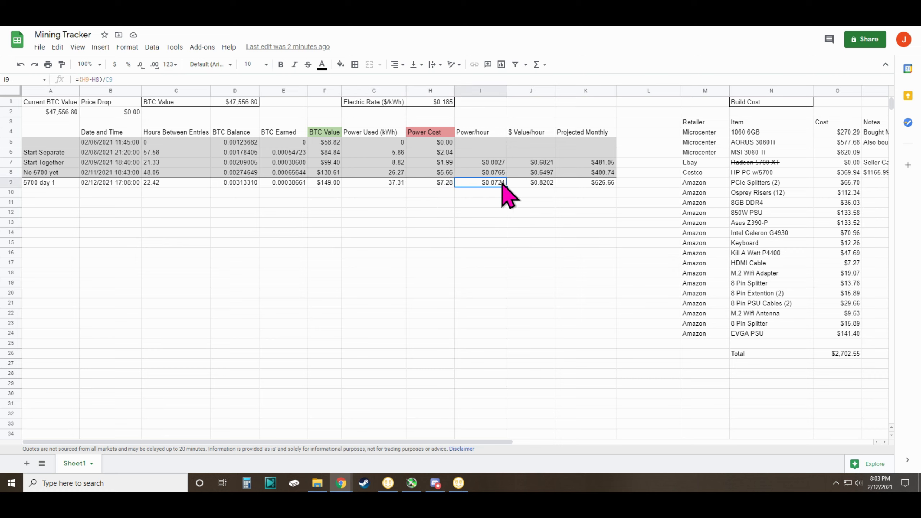
{"action": "left_click", "coordinate": [449, 184]}
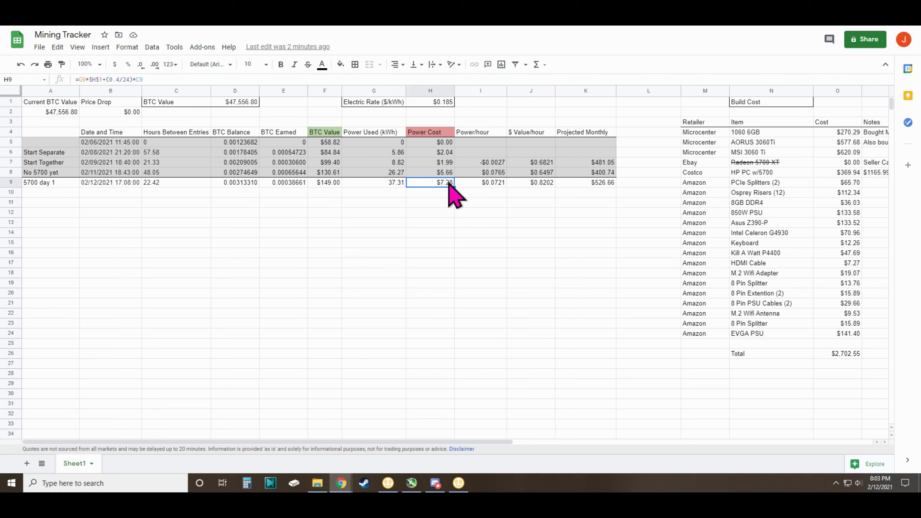
{"action": "left_click", "coordinate": [478, 184]}
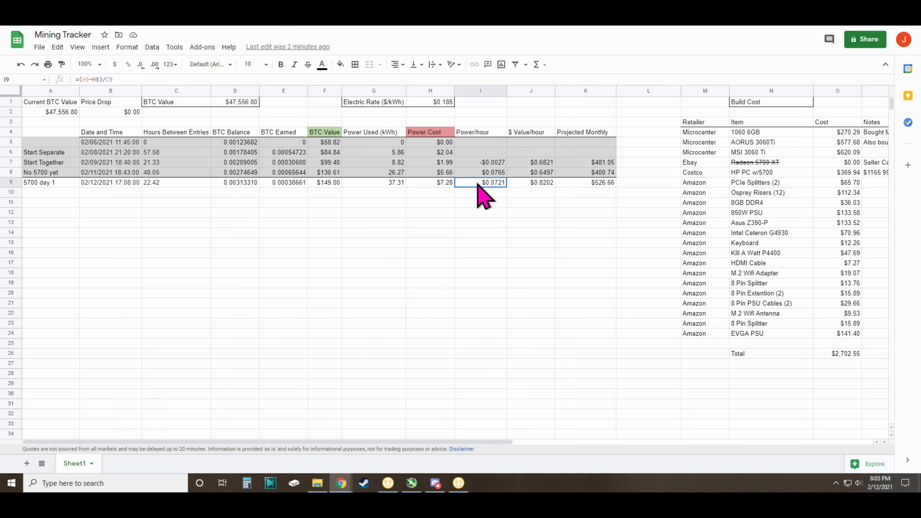
{"action": "left_click", "coordinate": [447, 185]}
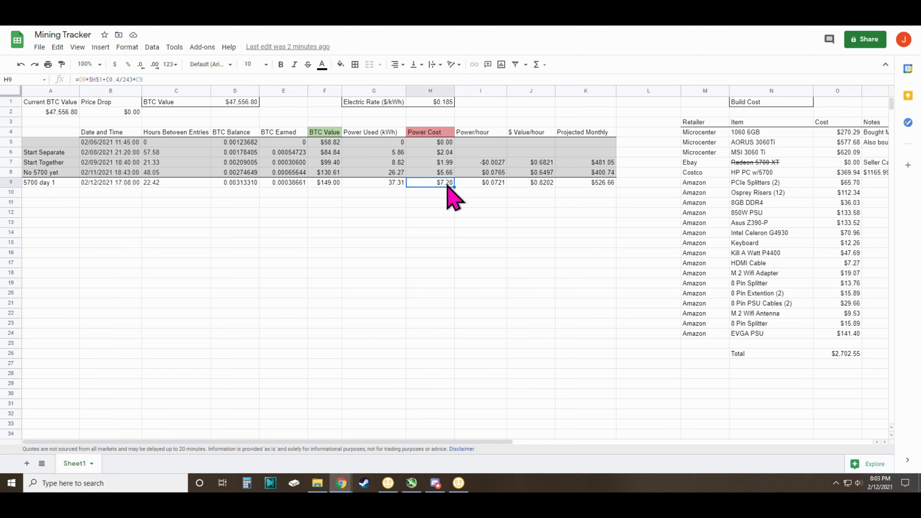
{"action": "left_click", "coordinate": [485, 185]}
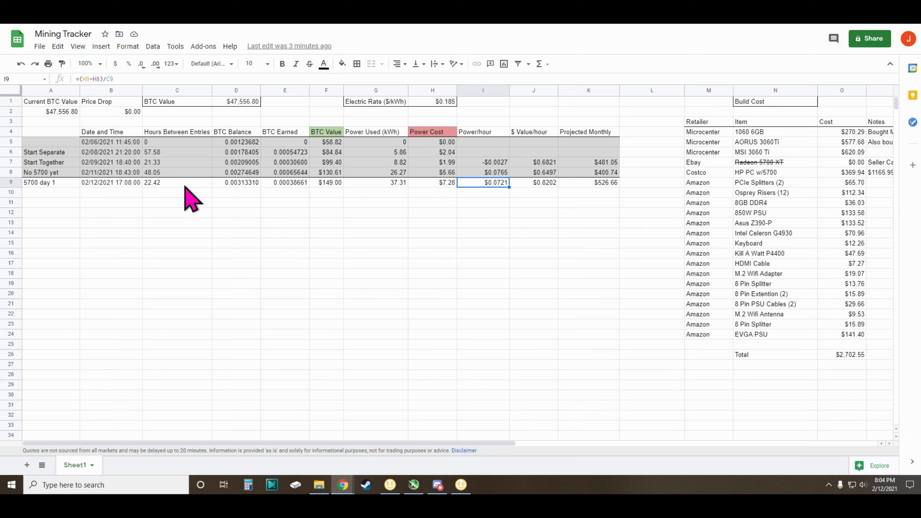
{"action": "left_click", "coordinate": [553, 183]}
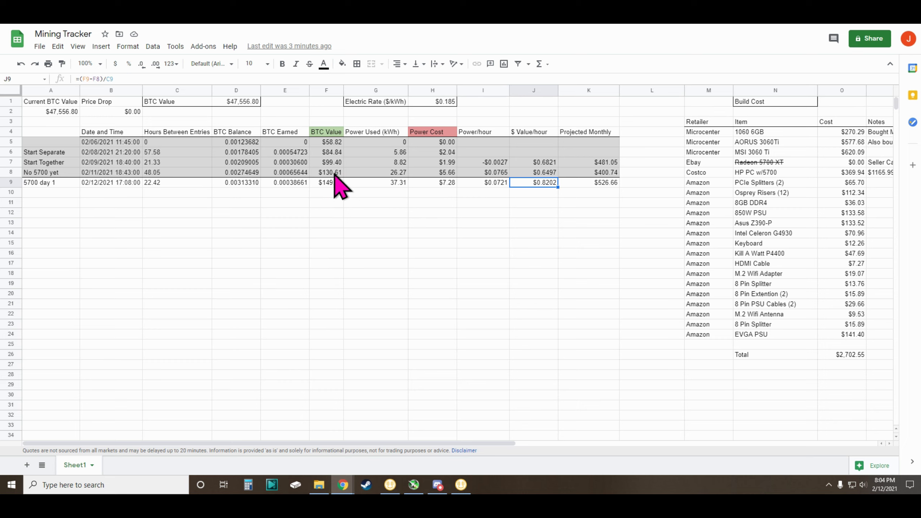
{"action": "left_click", "coordinate": [598, 184]}
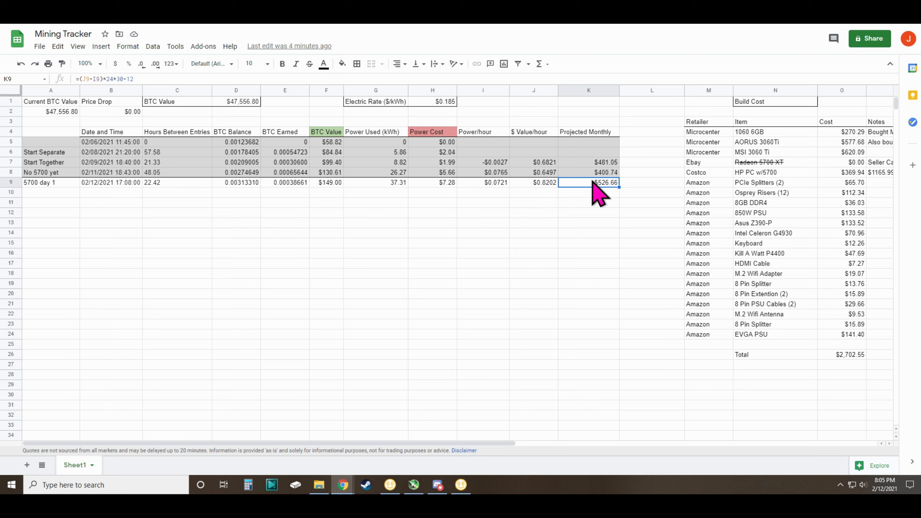
Step: Set the Price Drop in B2 to 20,000
{"action": "left_click", "coordinate": [127, 112]}
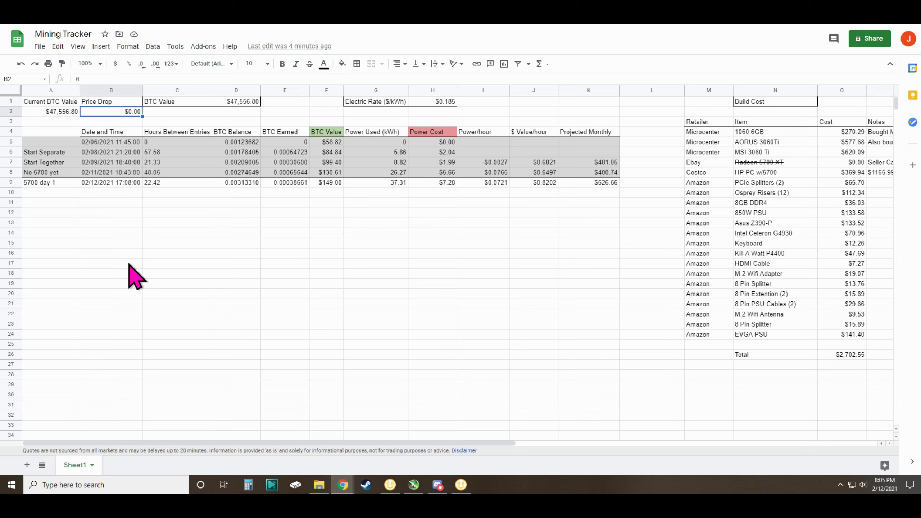
{"action": "type", "text": "20,0"}
{"action": "type", "text": "00"}
{"action": "key", "text": "Return"}
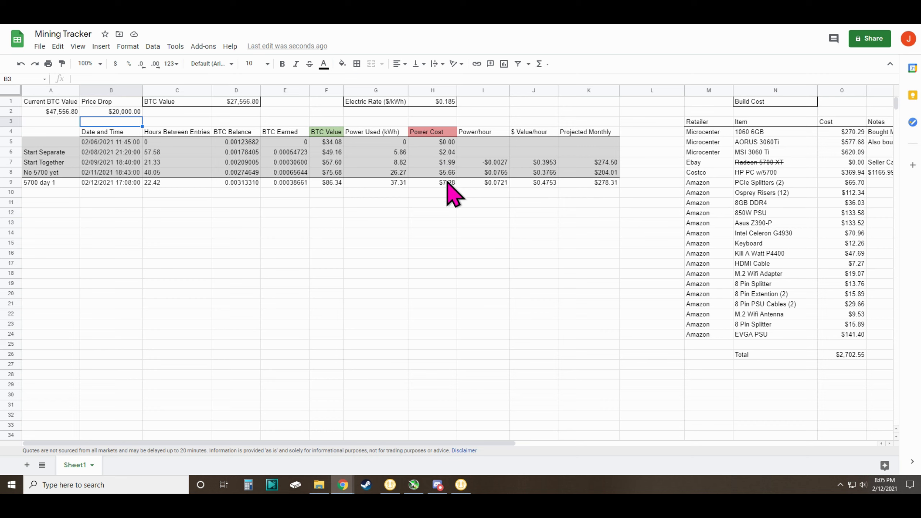
Step: Set the Price Drop in B2 to 40,000 to test a steeper fall in the Bitcoin price
{"action": "left_click", "coordinate": [128, 113]}
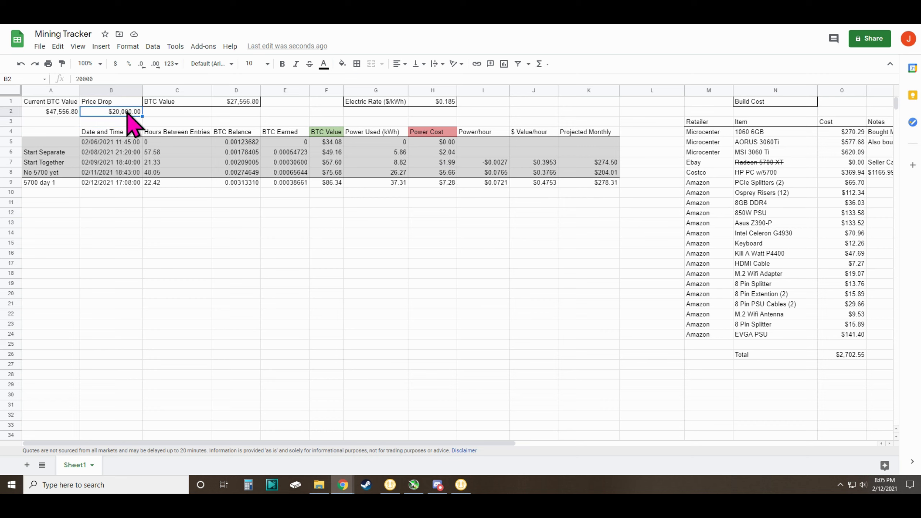
{"action": "type", "text": "40,000"}
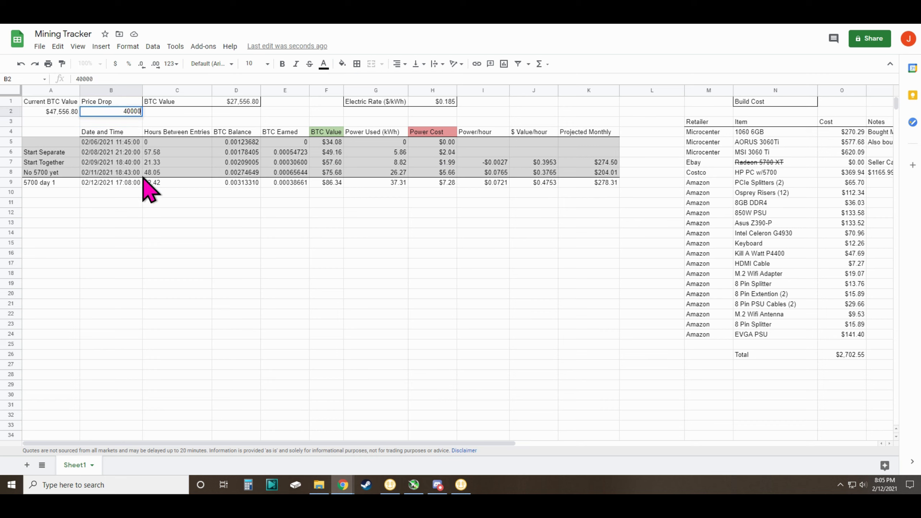
{"action": "key", "text": "Return"}
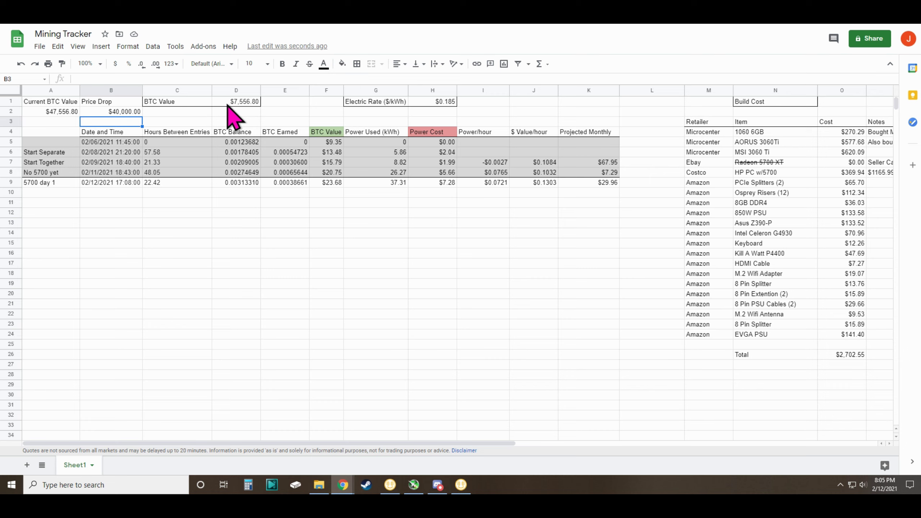
Step: Reset the Price Drop in B2 to 0
{"action": "left_click", "coordinate": [133, 111]}
{"action": "type", "text": "0"}
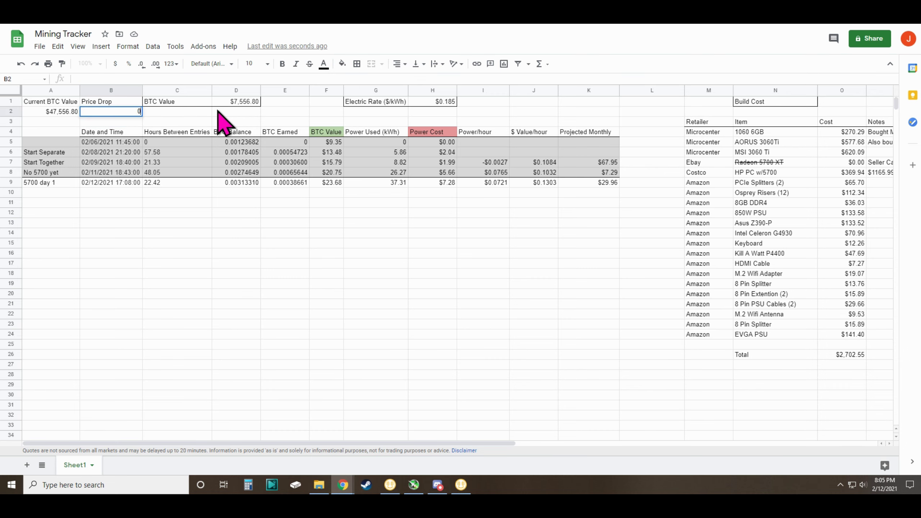
{"action": "key", "text": "Return"}
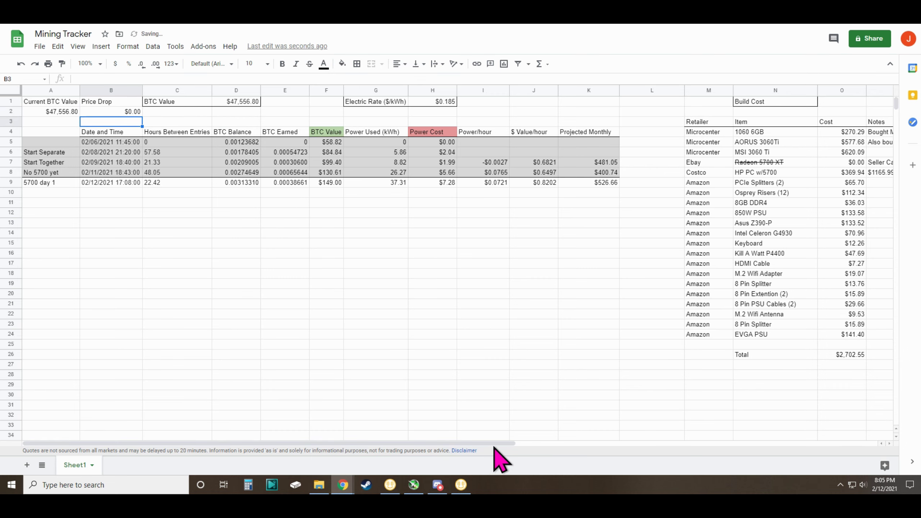
{"action": "left_click_drag", "start_coordinate": [494, 444], "coordinate": [642, 443]}
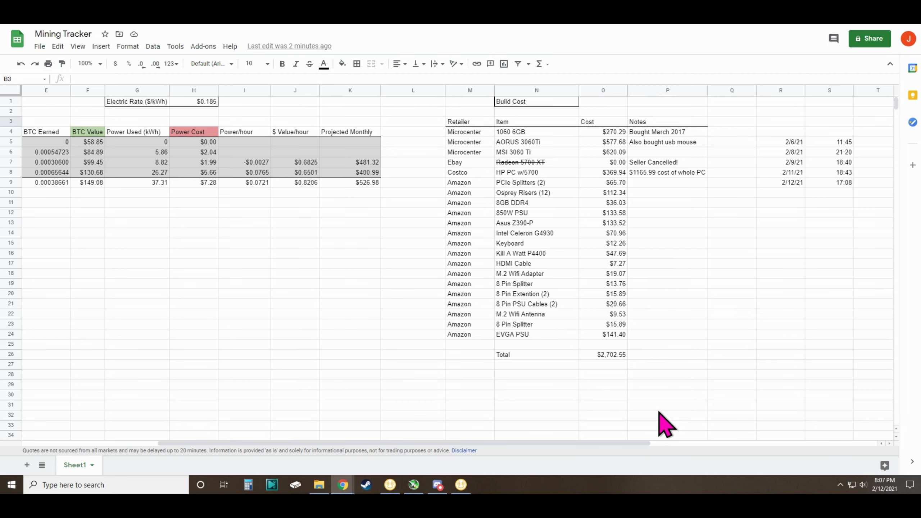
{"action": "left_click_drag", "start_coordinate": [640, 443], "coordinate": [465, 443]}
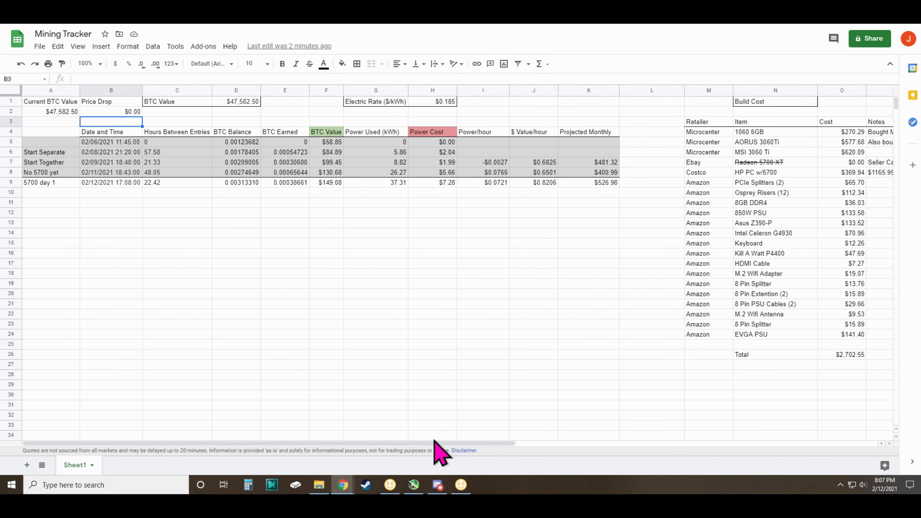